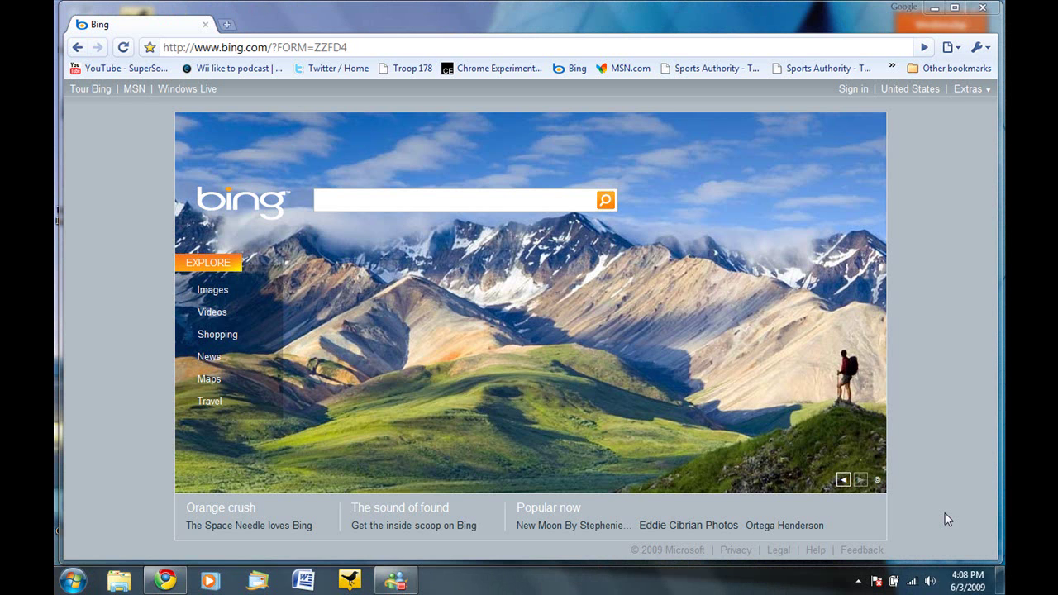
Switch the Bing homepage background to the windmill photo and focus the search box
{"action": "left_click", "coordinate": [844, 486]}
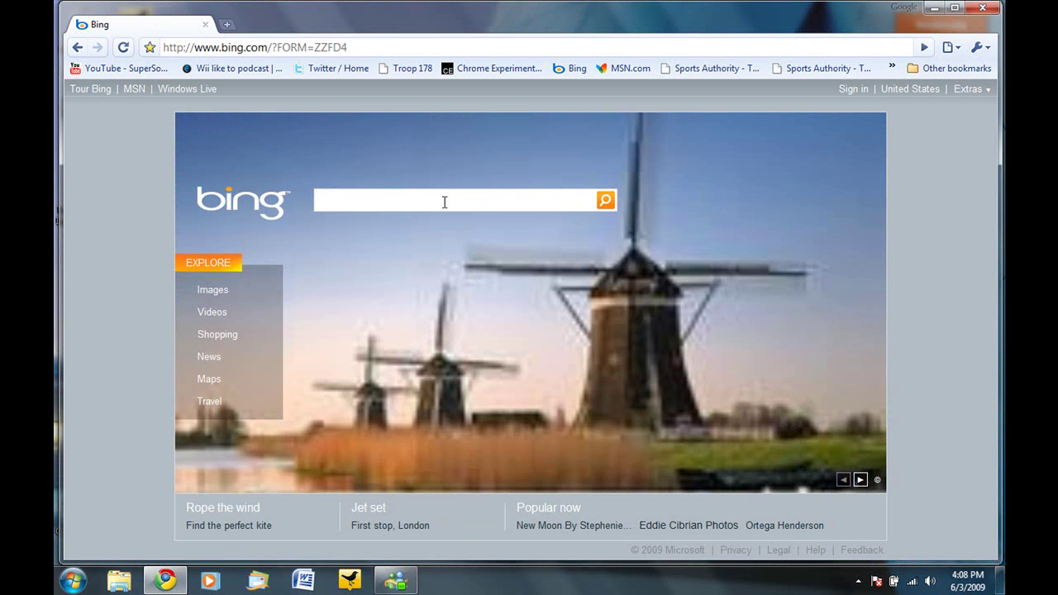
{"action": "left_click", "coordinate": [444, 206]}
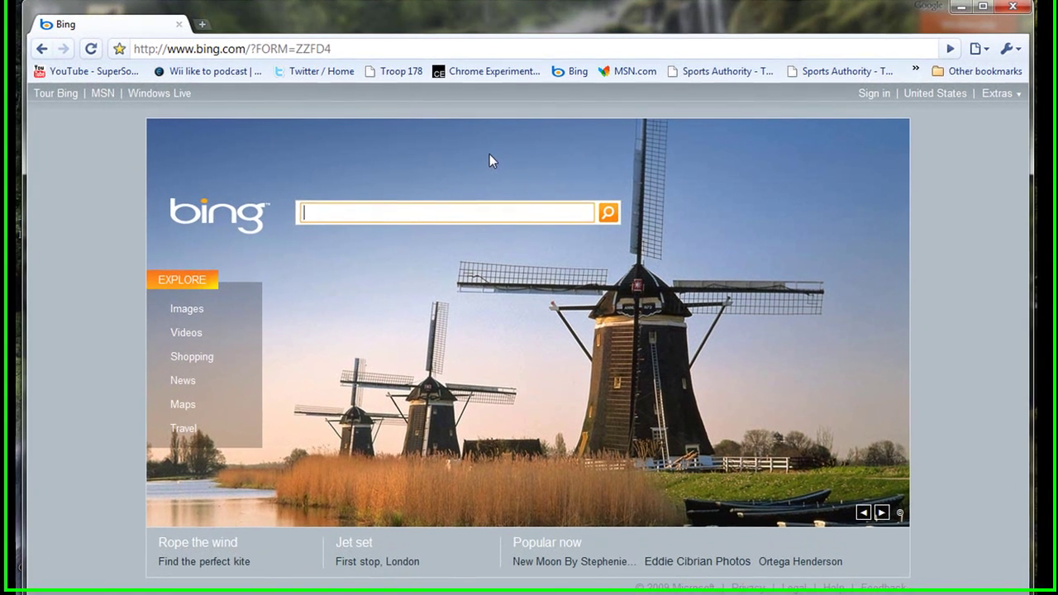
Search Bing for 'sample' and select the results page URL in the address bar
{"action": "type", "text": "te"}
{"action": "key", "text": "BackSpace"}
{"action": "key", "text": "BackSpace"}
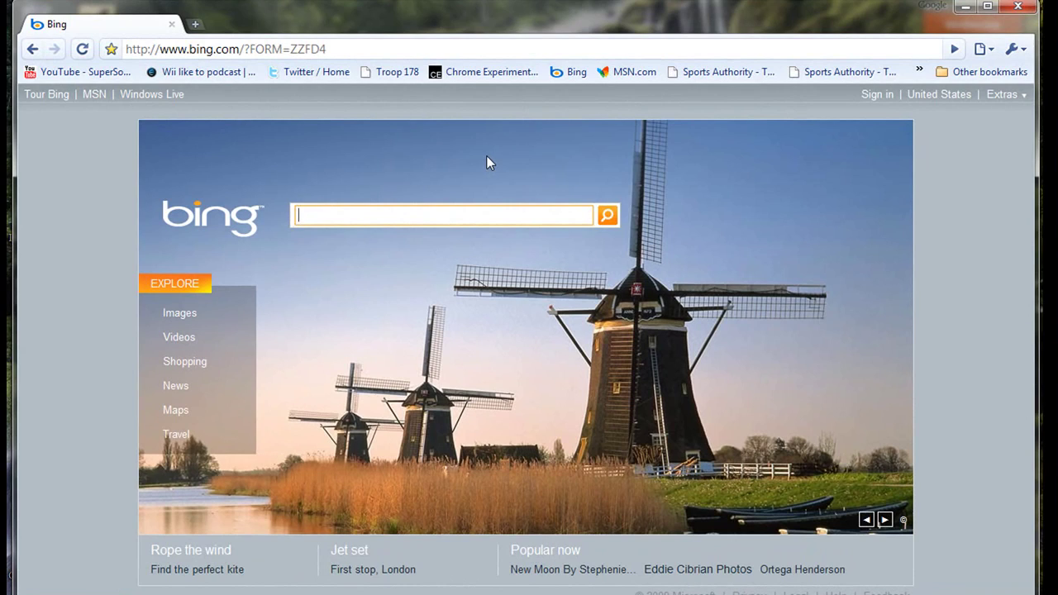
{"action": "type", "text": "sample"}
{"action": "key", "text": "Return"}
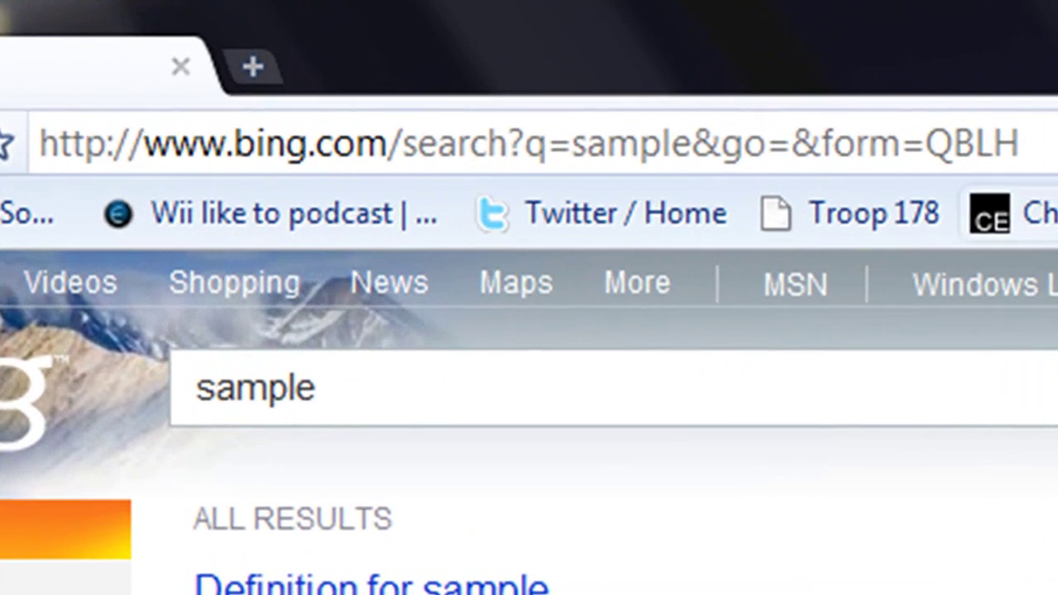
{"action": "key", "text": "ctrl+l"}
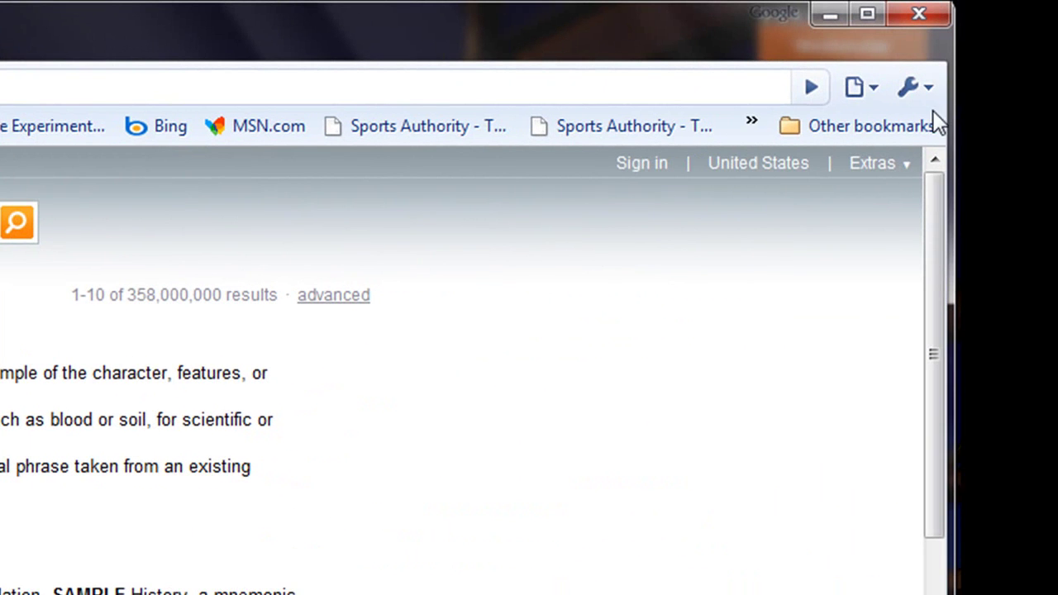
In Chrome Options, review the Default search choices, leave Google, and open the search engine manager
{"action": "left_click", "coordinate": [924, 96]}
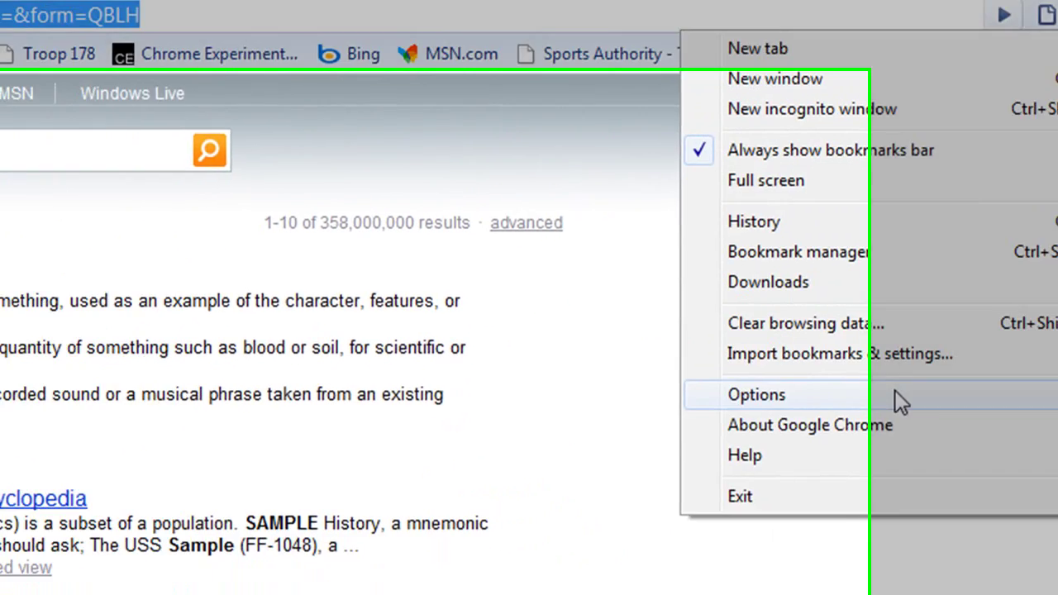
{"action": "left_click", "coordinate": [702, 466]}
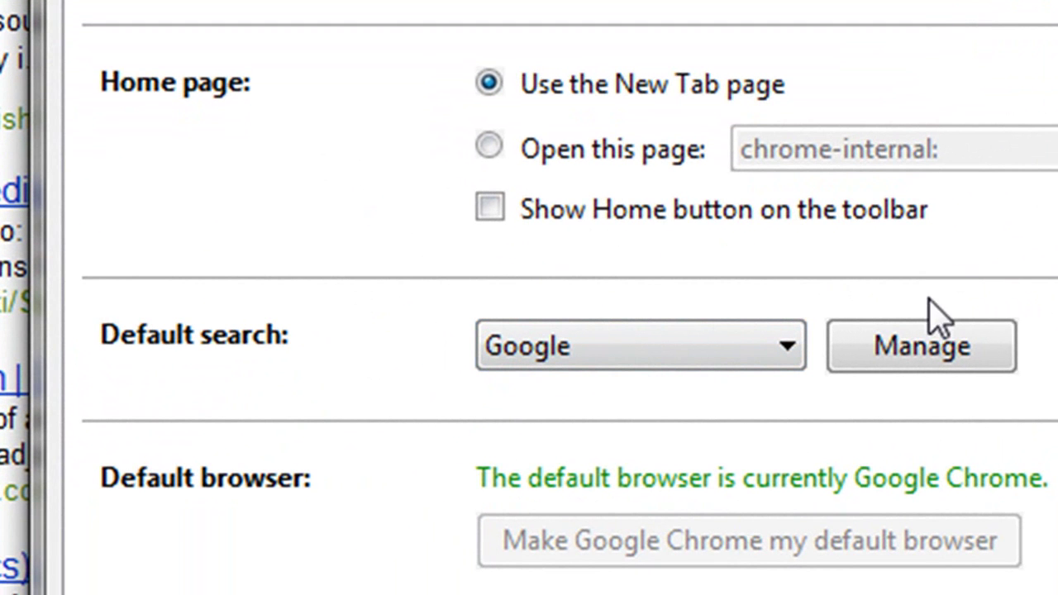
{"action": "left_click", "coordinate": [773, 364]}
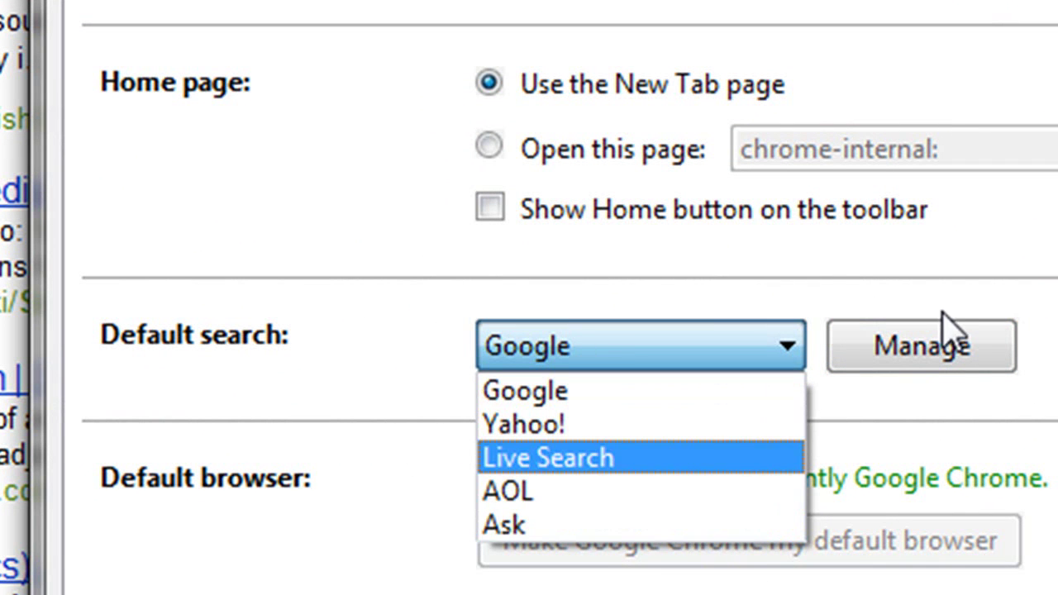
{"action": "left_click", "coordinate": [1002, 299]}
{"action": "left_click", "coordinate": [974, 363]}
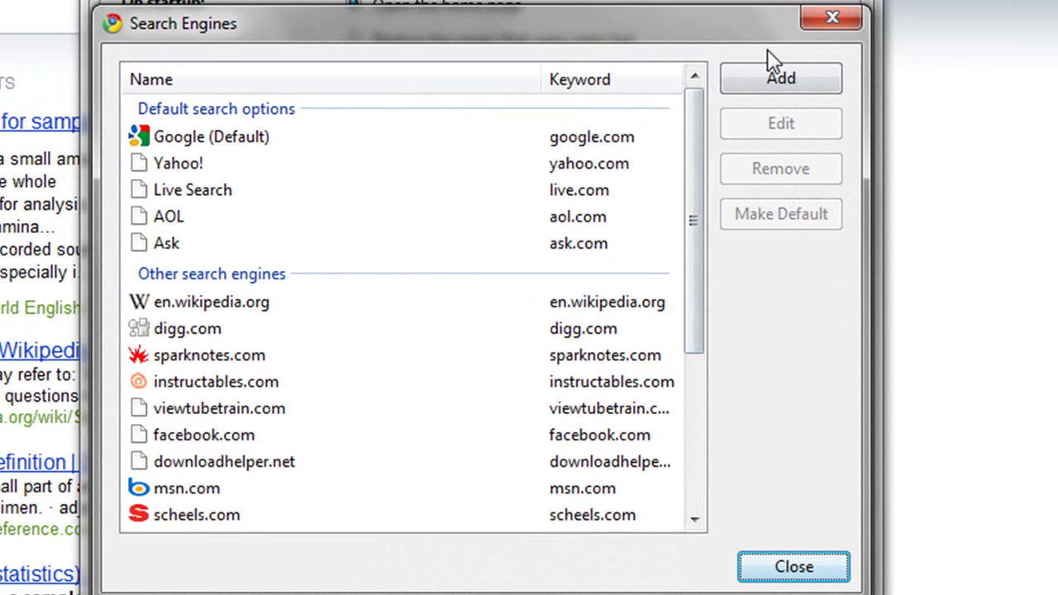
Start a new search engine named 'Bing' with keyword 'bing.com'
{"action": "left_click", "coordinate": [753, 76]}
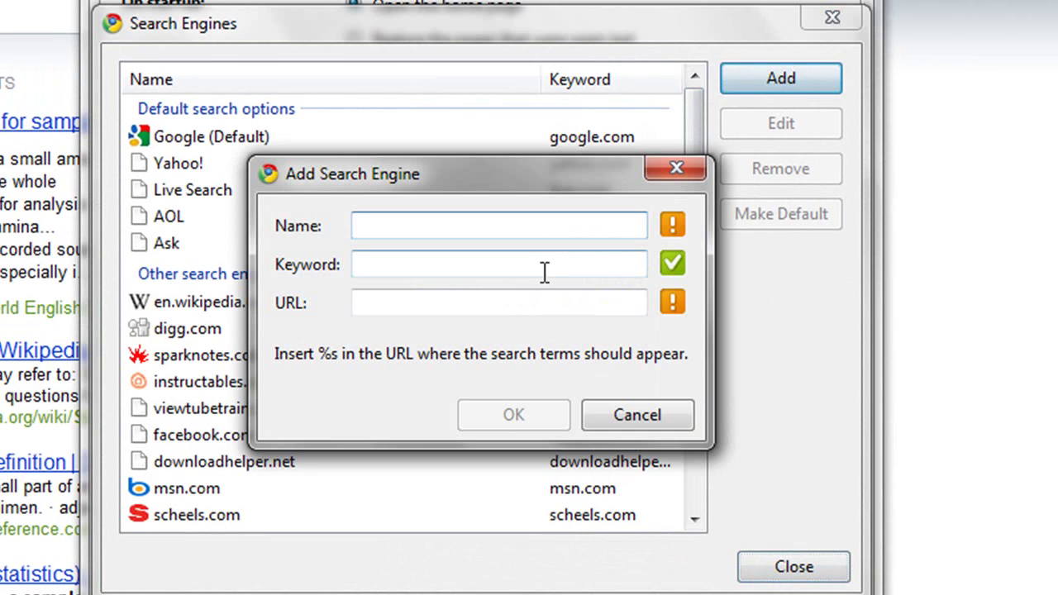
{"action": "type", "text": "BIng"}
{"action": "key", "text": "BackSpace"}
{"action": "key", "text": "BackSpace"}
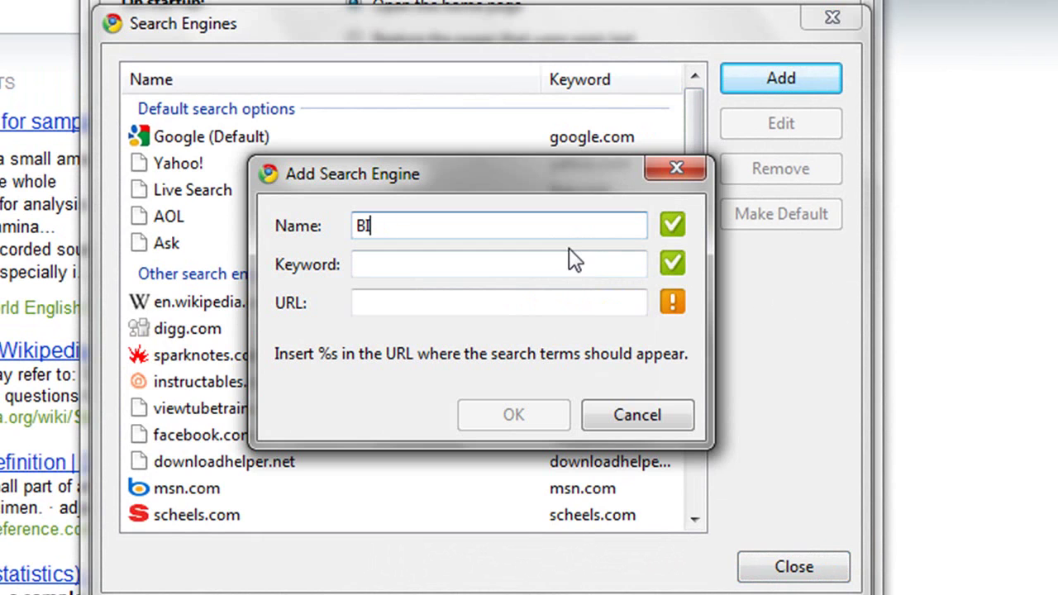
{"action": "key", "text": "BackSpace"}
{"action": "type", "text": "ing"}
{"action": "key", "text": "Tab"}
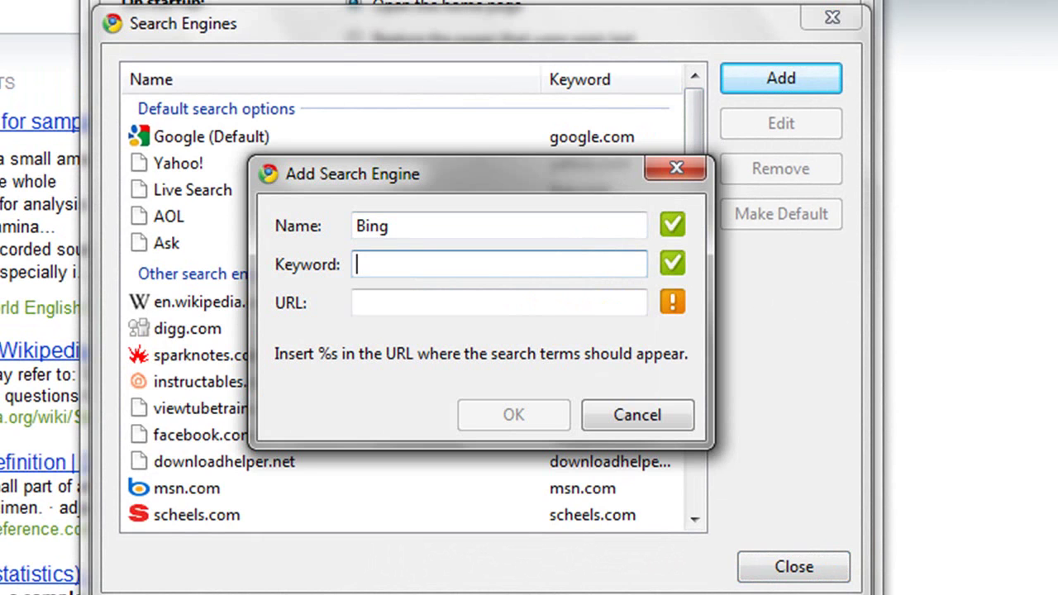
{"action": "type", "text": "bing.com"}
{"action": "key", "text": "Tab"}
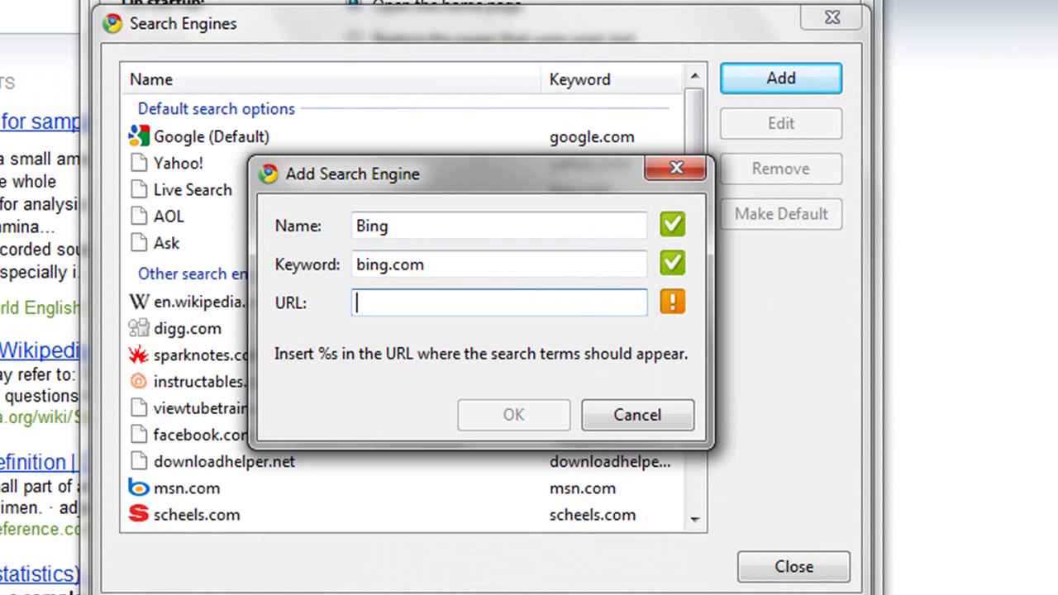
Clear the keyword, paste the Bing results URL with 'sample' replaced by %s, and save
{"action": "left_click_drag", "start_coordinate": [546, 261], "coordinate": [287, 262]}
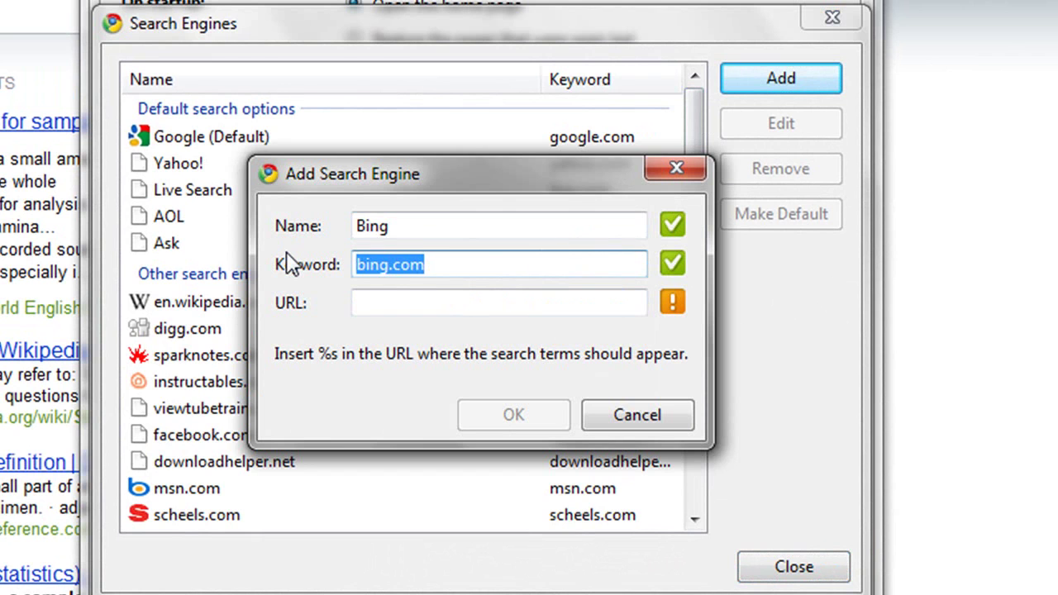
{"action": "key", "text": "BackSpace"}
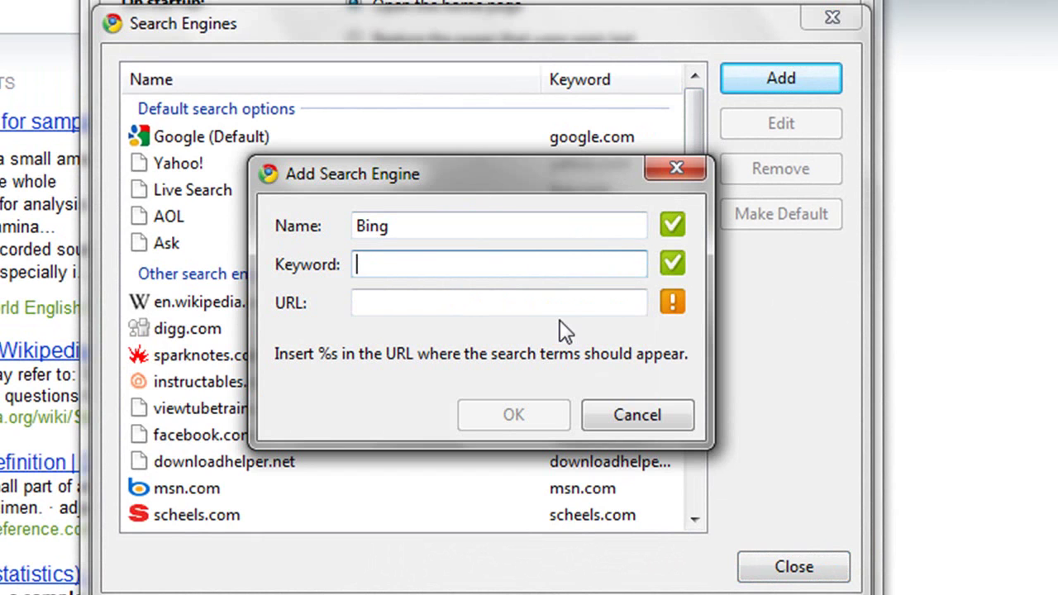
{"action": "left_click", "coordinate": [562, 308]}
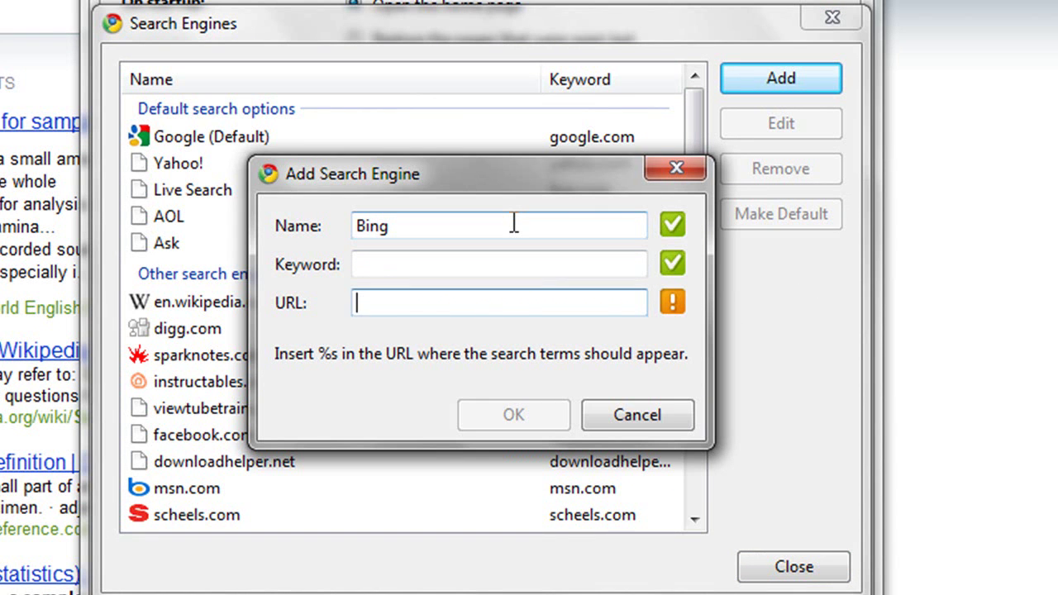
{"action": "key", "text": "ctrl+v"}
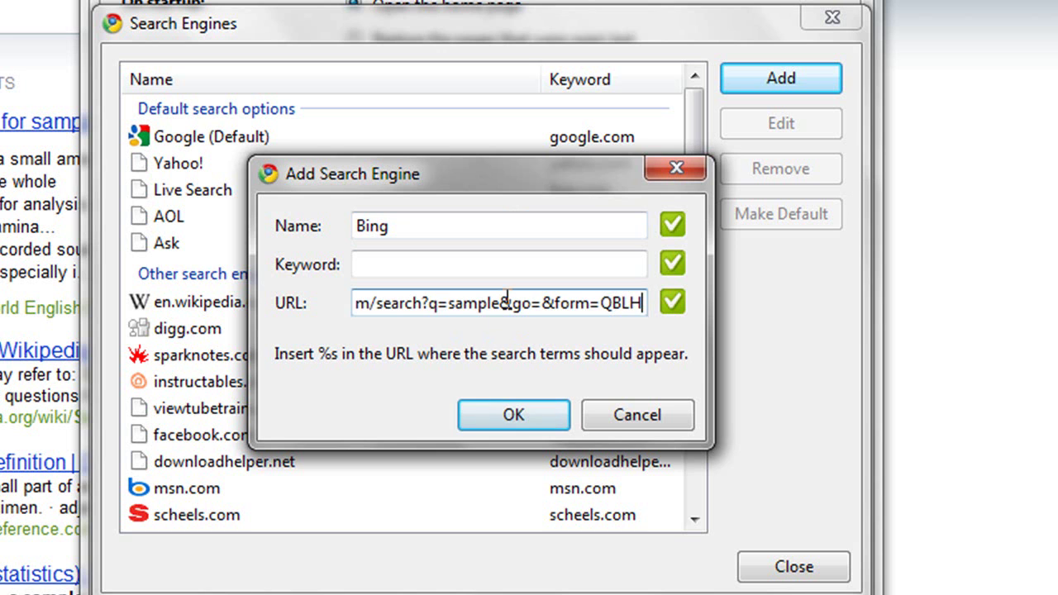
{"action": "left_click_drag", "start_coordinate": [500, 303], "coordinate": [451, 314]}
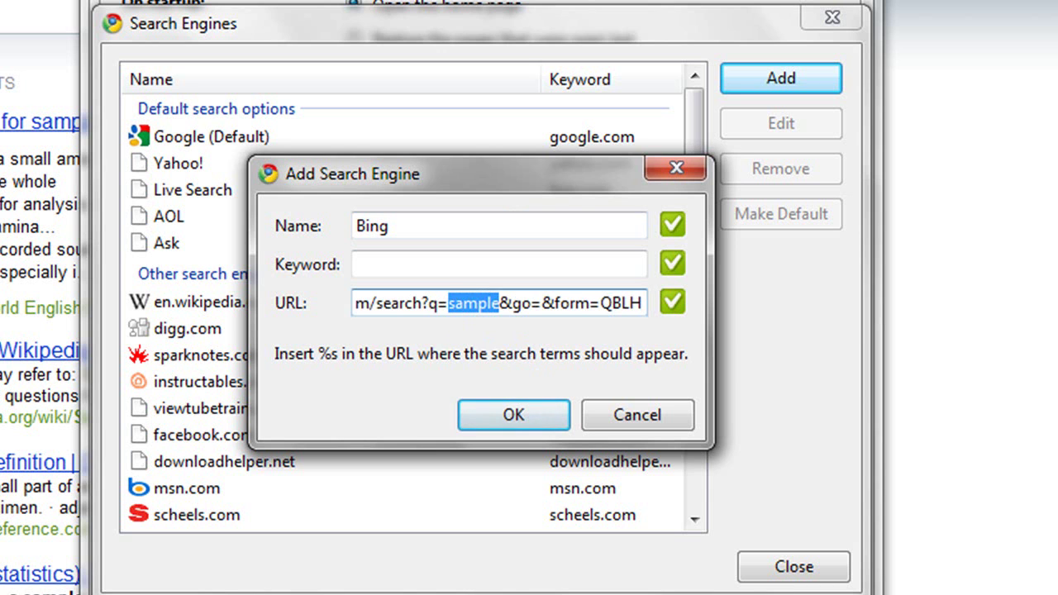
{"action": "type", "text": "%s"}
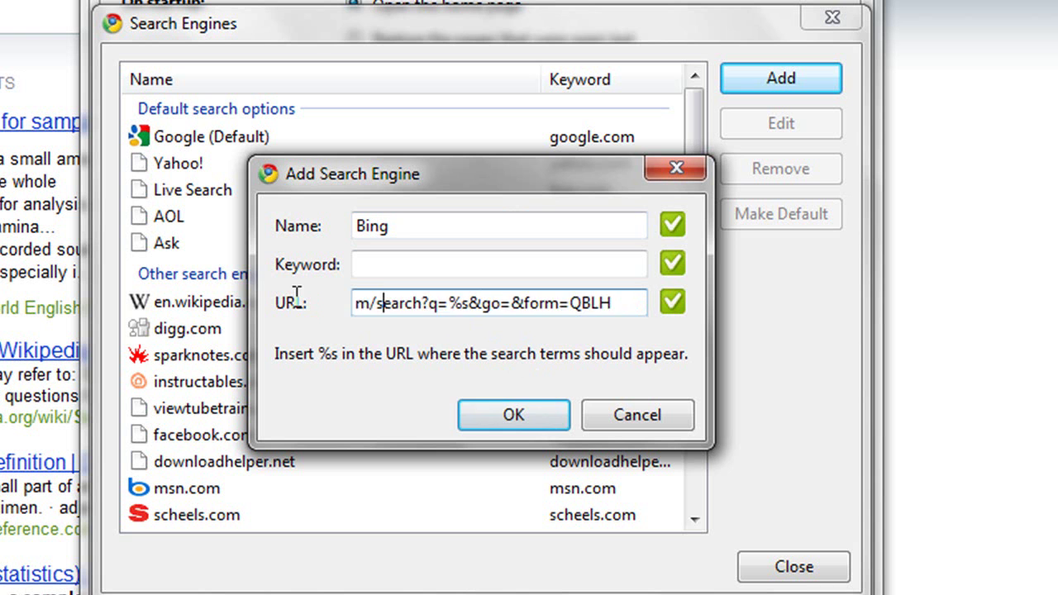
{"action": "left_click_drag", "start_coordinate": [386, 302], "coordinate": [351, 303]}
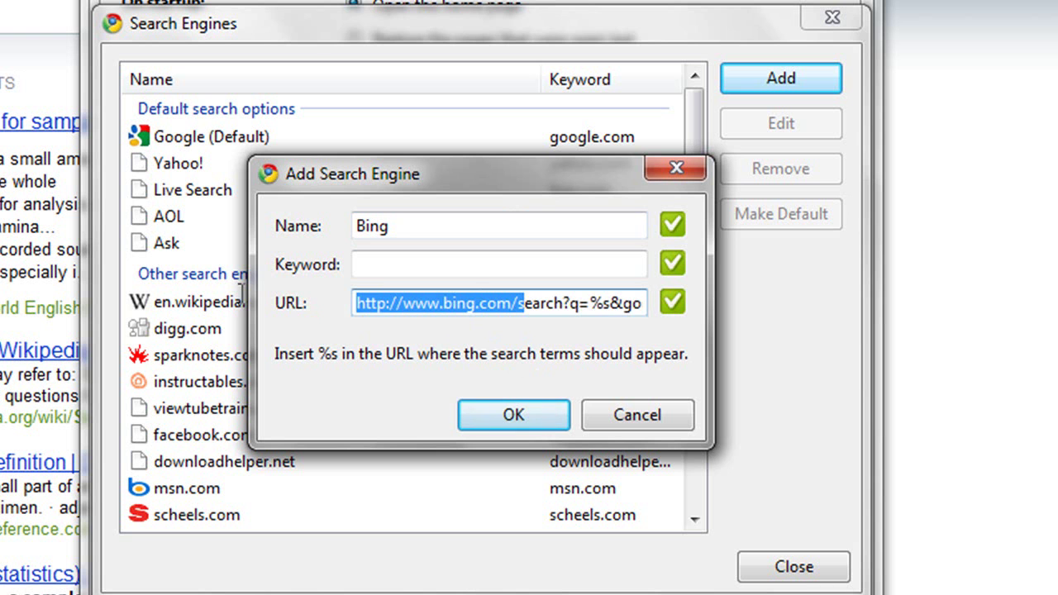
{"action": "left_click", "coordinate": [595, 303]}
Make the new Bing entry the default engine and confirm Default search shows Bing
{"action": "left_click", "coordinate": [554, 429]}
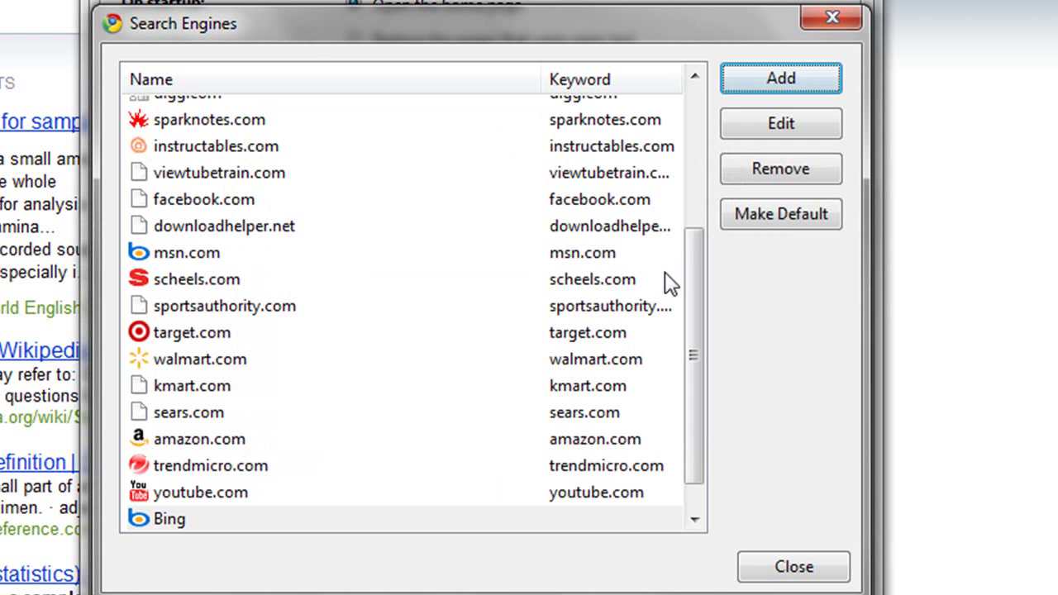
{"action": "scroll", "coordinate": [685, 364], "scroll_direction": "down", "scroll_amount": 2}
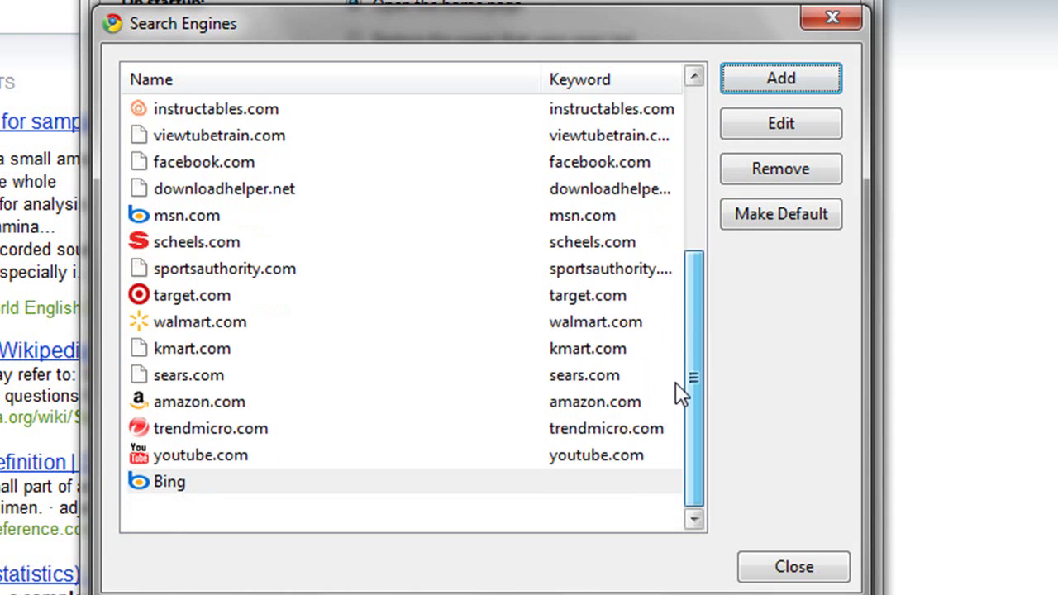
{"action": "left_click", "coordinate": [525, 482]}
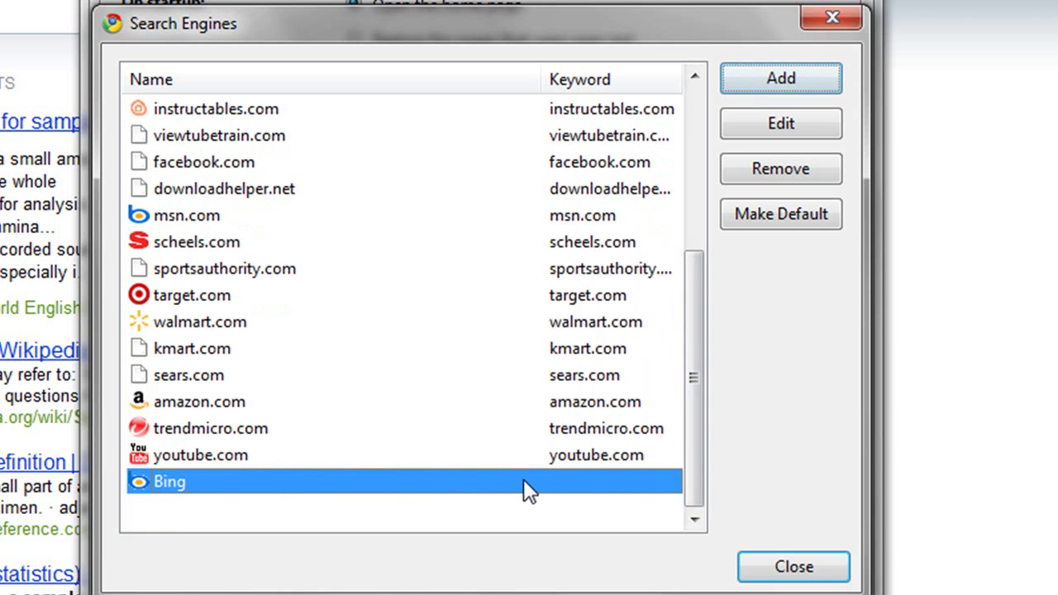
{"action": "left_click", "coordinate": [765, 223]}
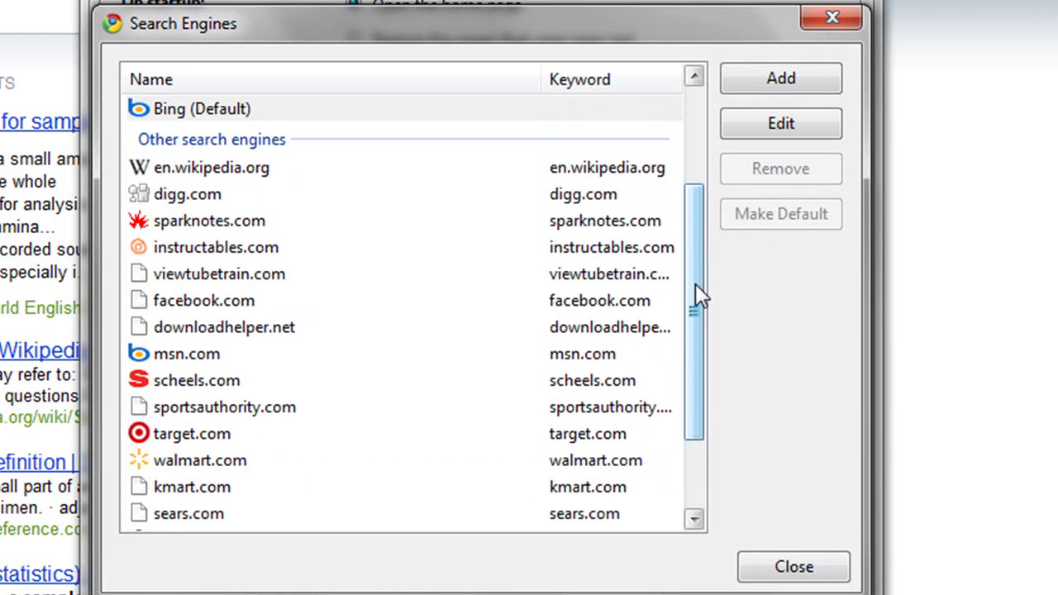
{"action": "scroll", "coordinate": [710, 140], "scroll_direction": "up", "scroll_amount": 1}
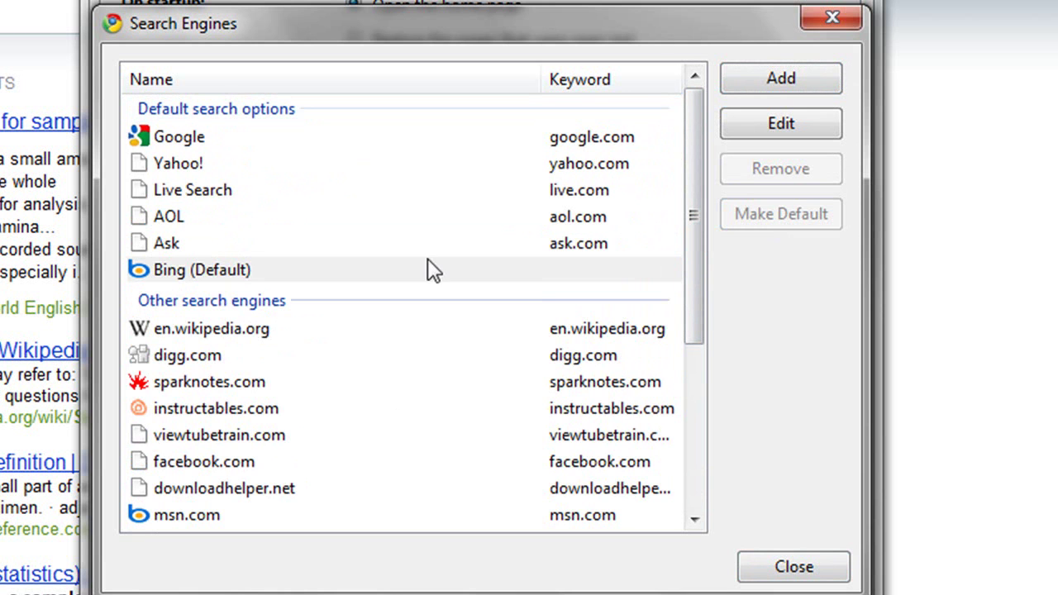
{"action": "left_click", "coordinate": [834, 571]}
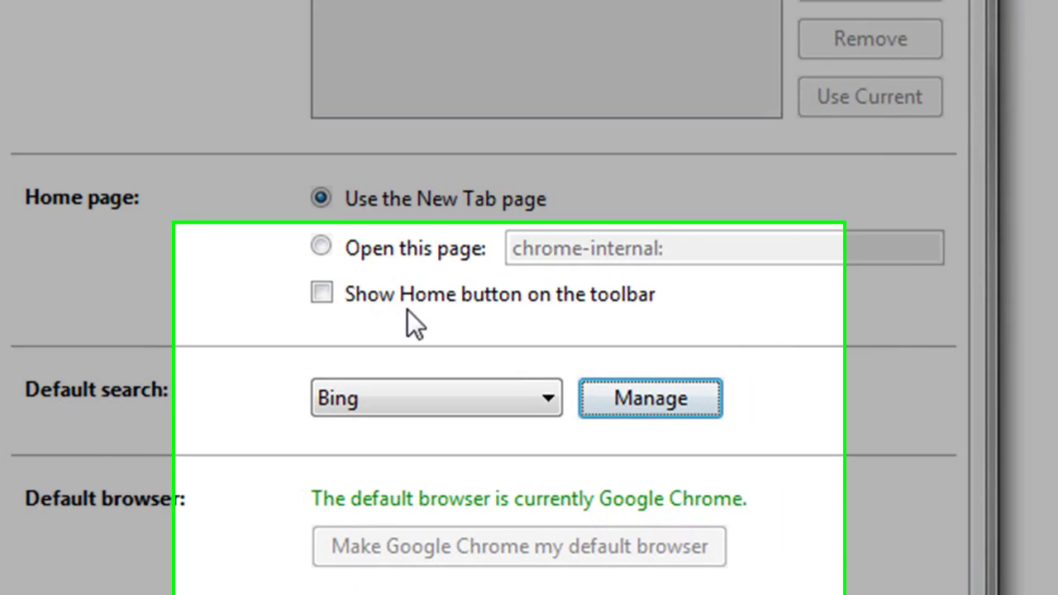
{"action": "left_click", "coordinate": [300, 276]}
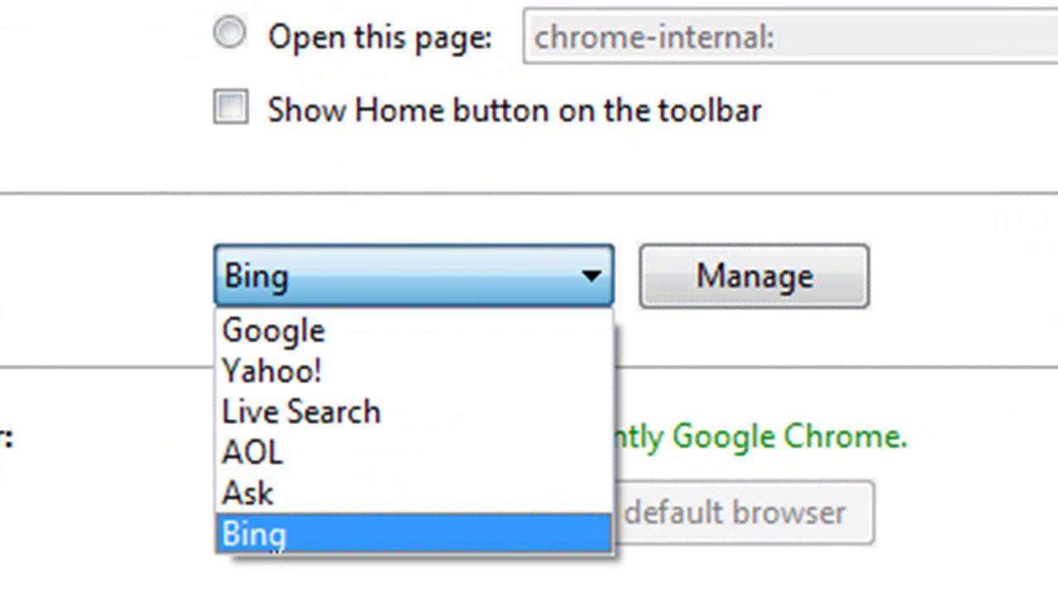
{"action": "left_click", "coordinate": [264, 533]}
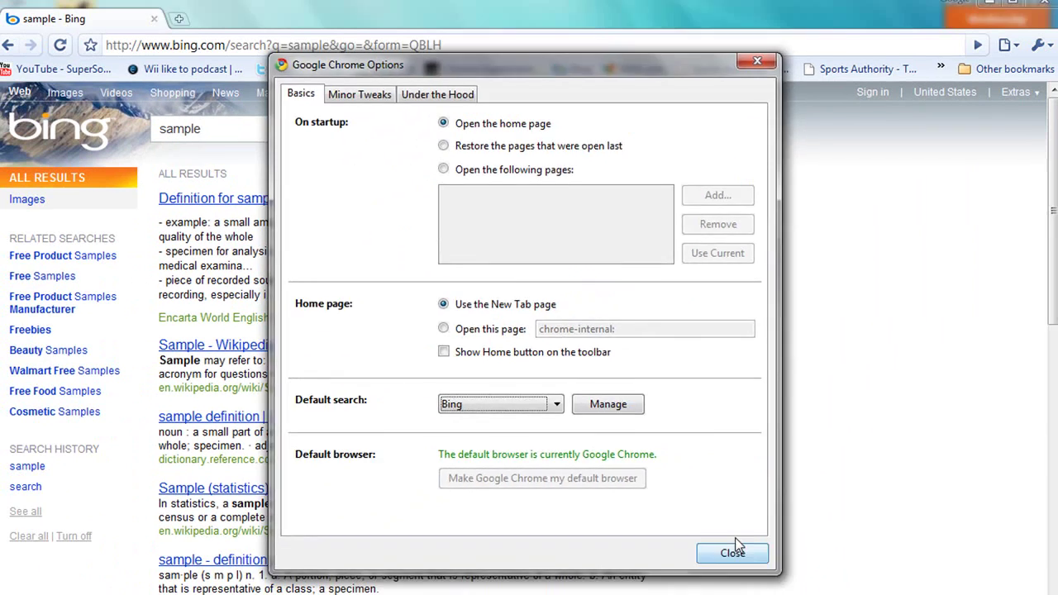
Close Options, load YouTube, then search 'search' from the address bar via Bing
{"action": "left_click", "coordinate": [734, 551]}
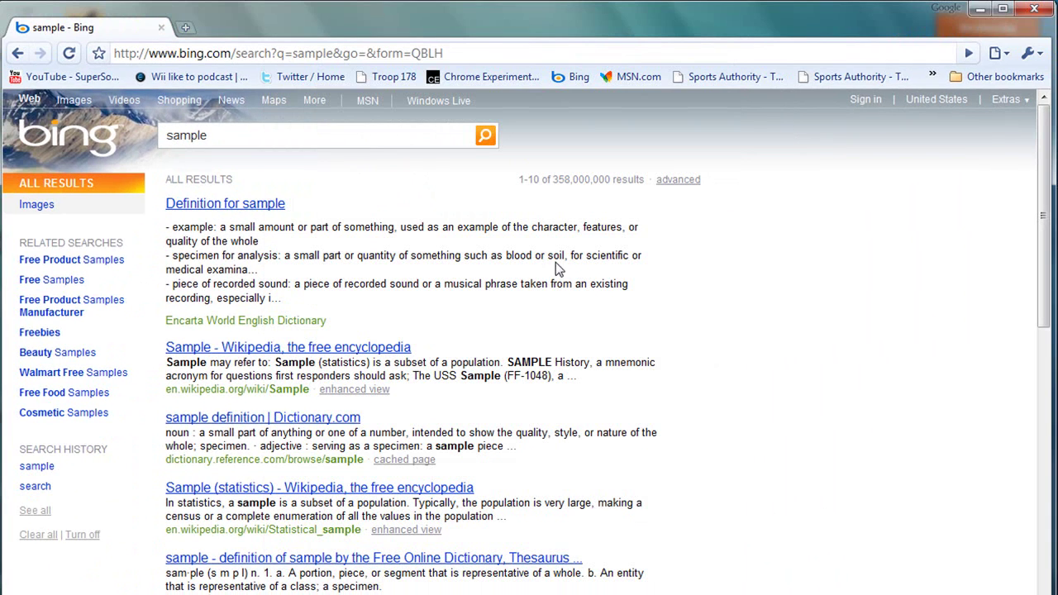
{"action": "left_click", "coordinate": [66, 78]}
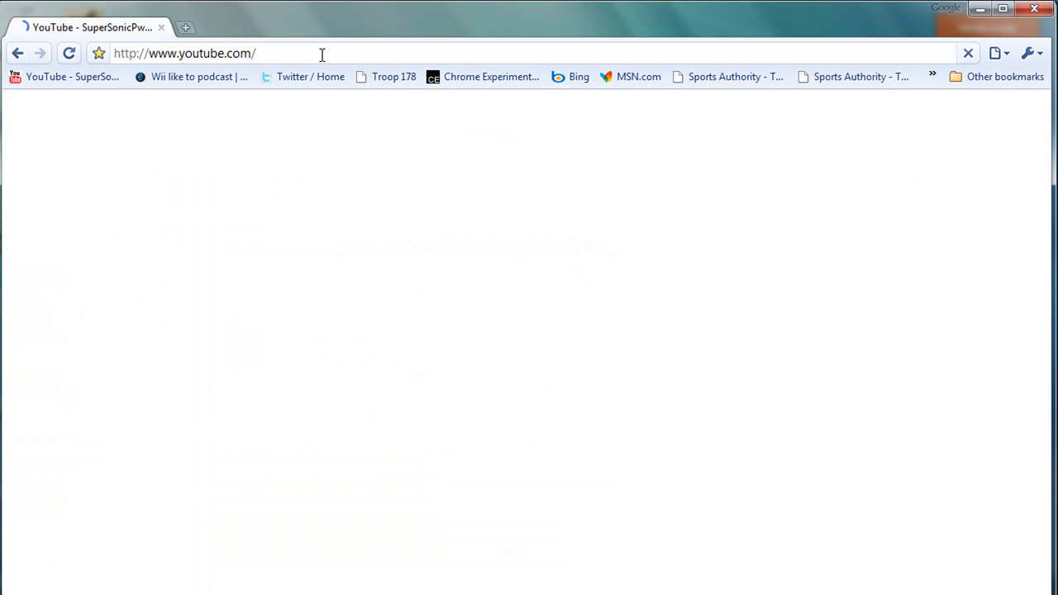
{"action": "left_click", "coordinate": [323, 53]}
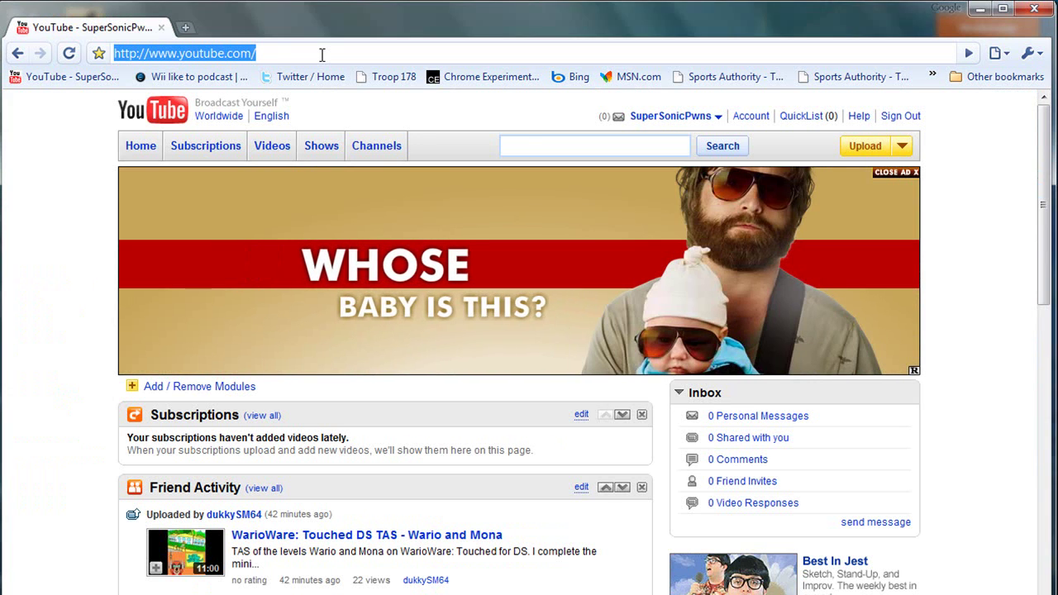
{"action": "type", "text": "s"}
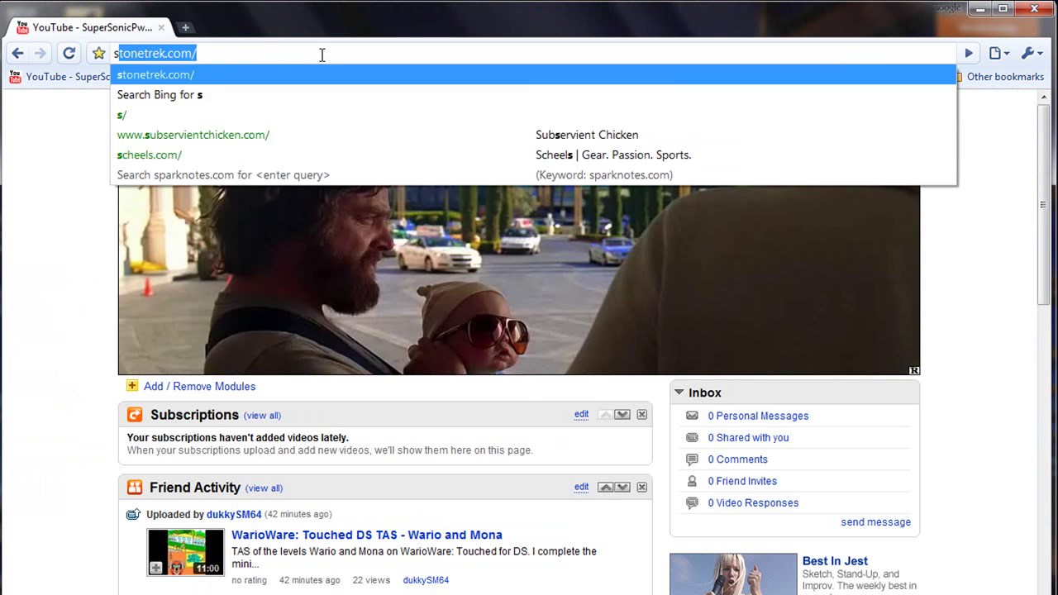
{"action": "type", "text": "earch"}
{"action": "key", "text": "Return"}
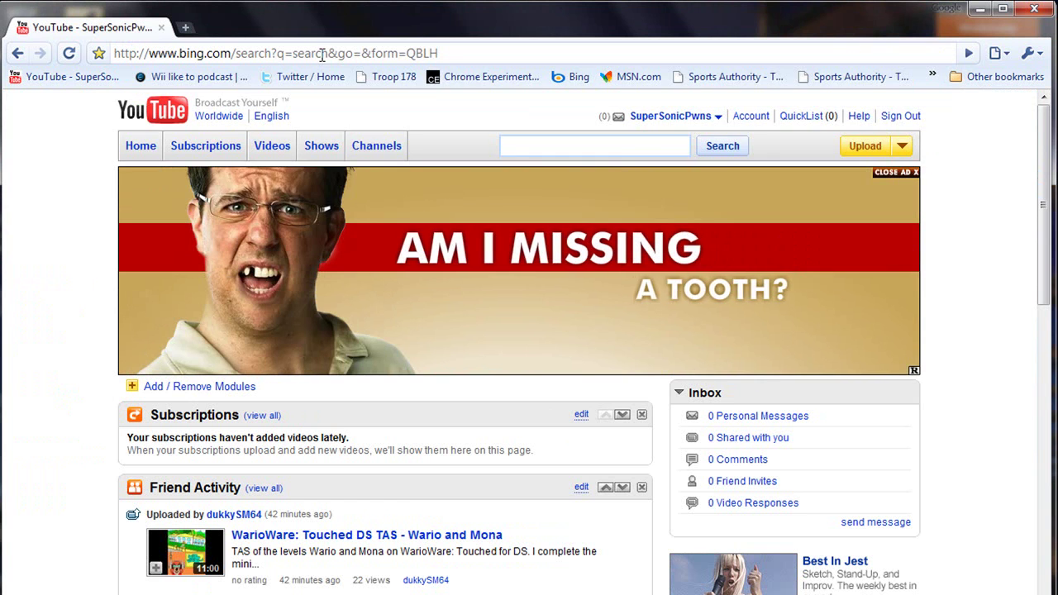